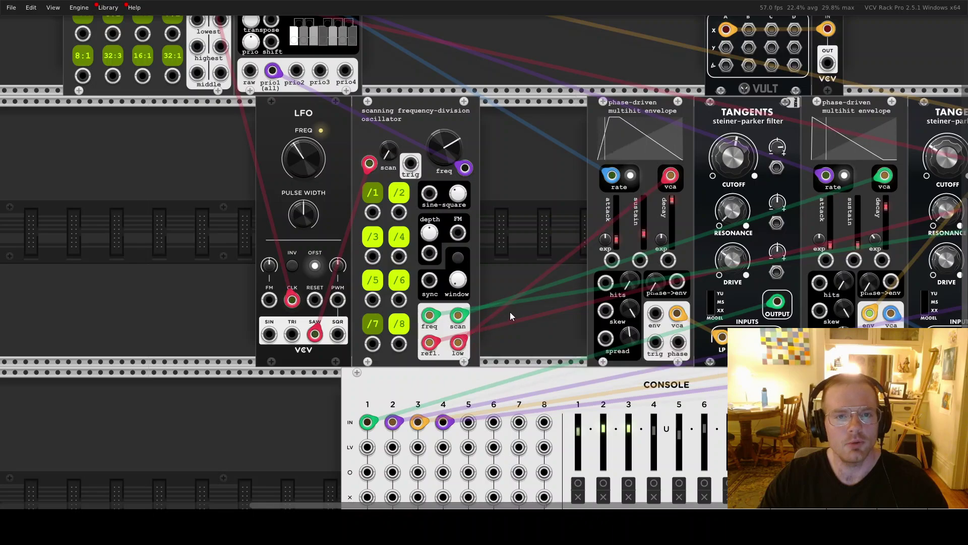
Step: Raise the master level on the Console mixer
scroll(564, 275, "down", 3)
scroll(564, 271, "down", 2)
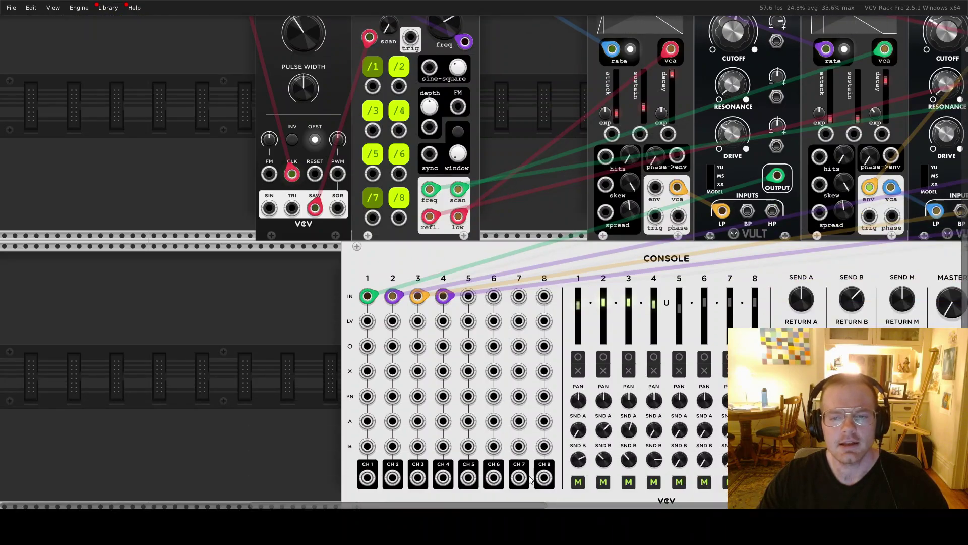
scroll(535, 507, "right", 2)
scroll(536, 507, "right", 8)
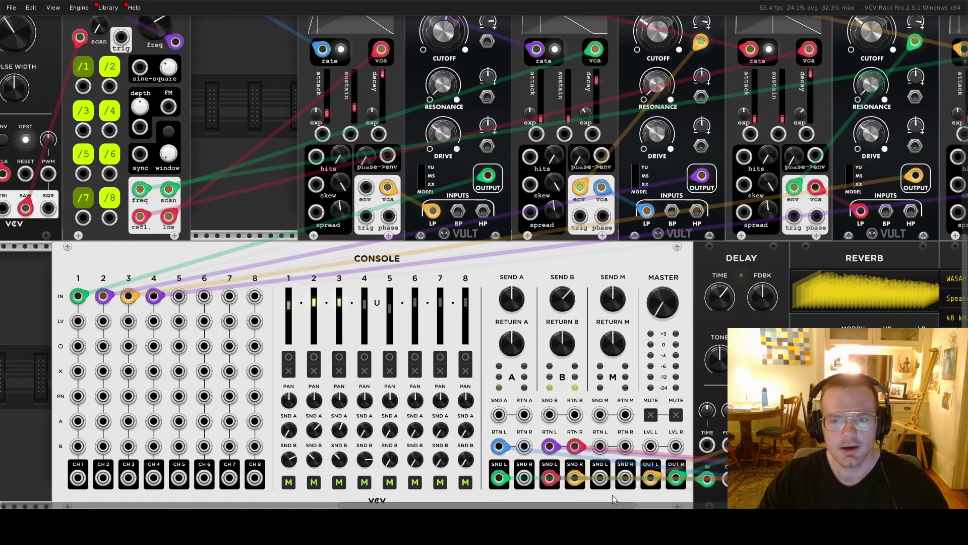
mouse_move(663, 302)
left_mouse_down()
mouse_move(662, 281)
mouse_move(651, 317)
left_mouse_up()
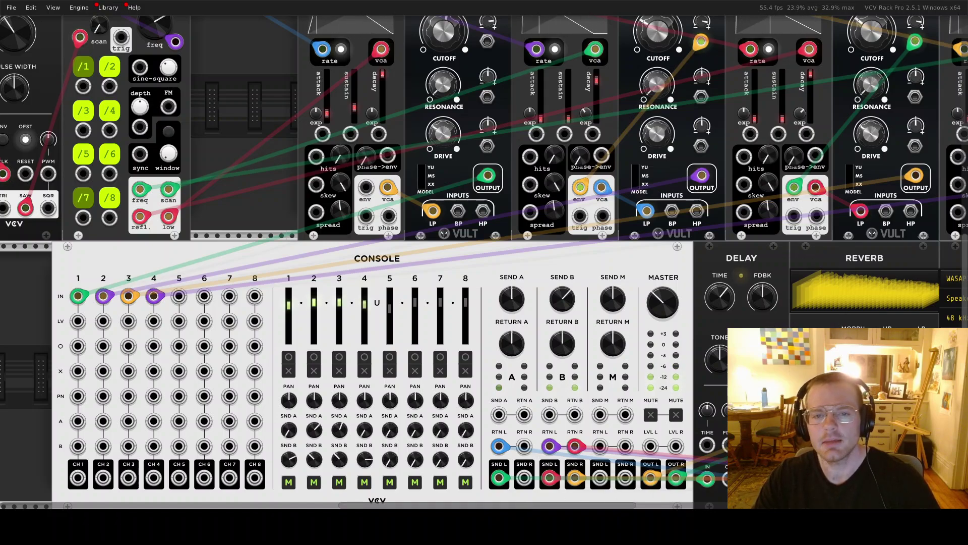
Step: Examine the patch from the Console mixer up through the oscillator and envelopes to the melody transformer's prio1 output
scroll(628, 502, "left", 3)
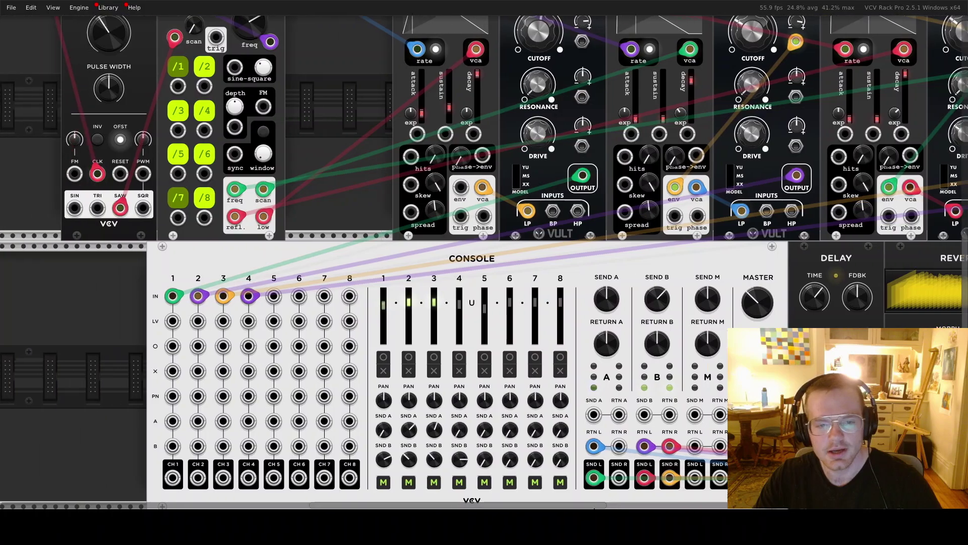
left_click_drag(595, 506, 529, 507)
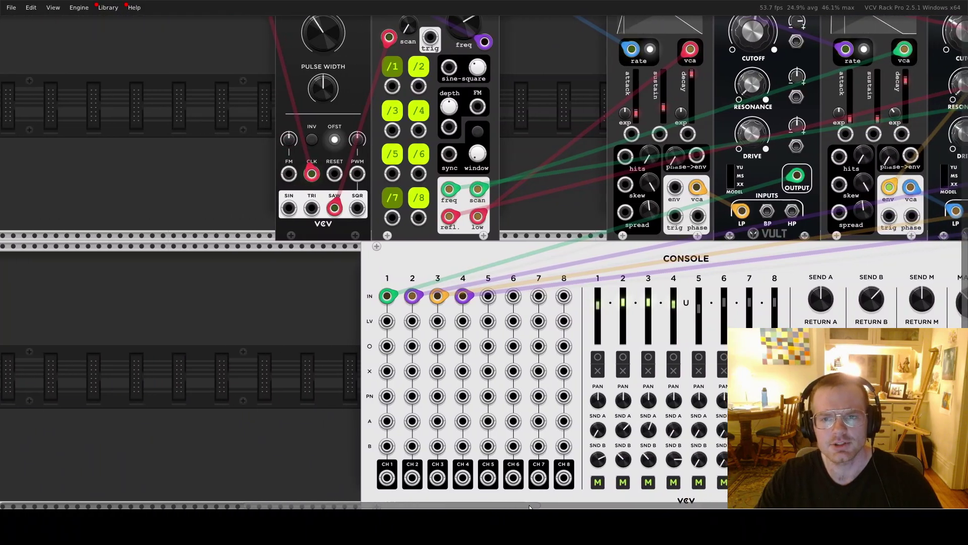
scroll(567, 317, "up", 5)
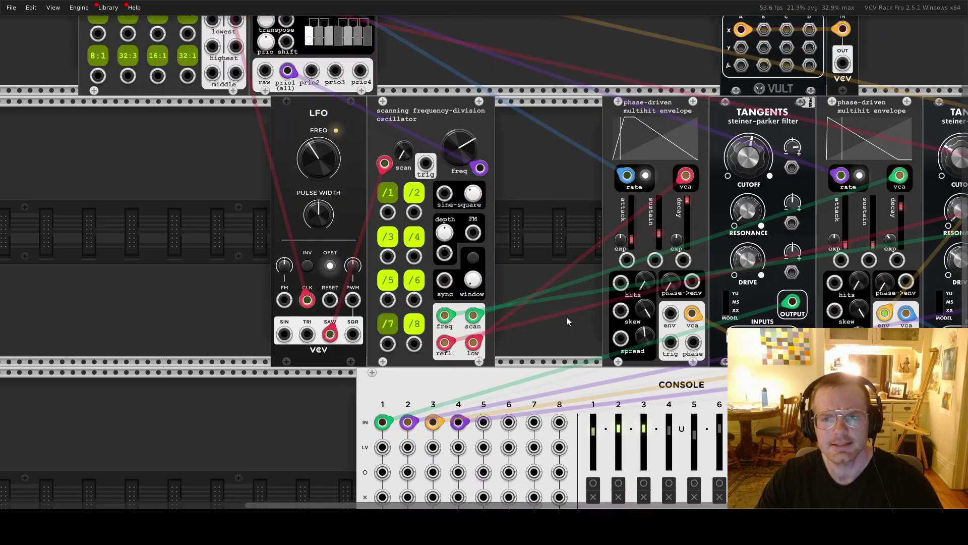
scroll(564, 337, "up", 9)
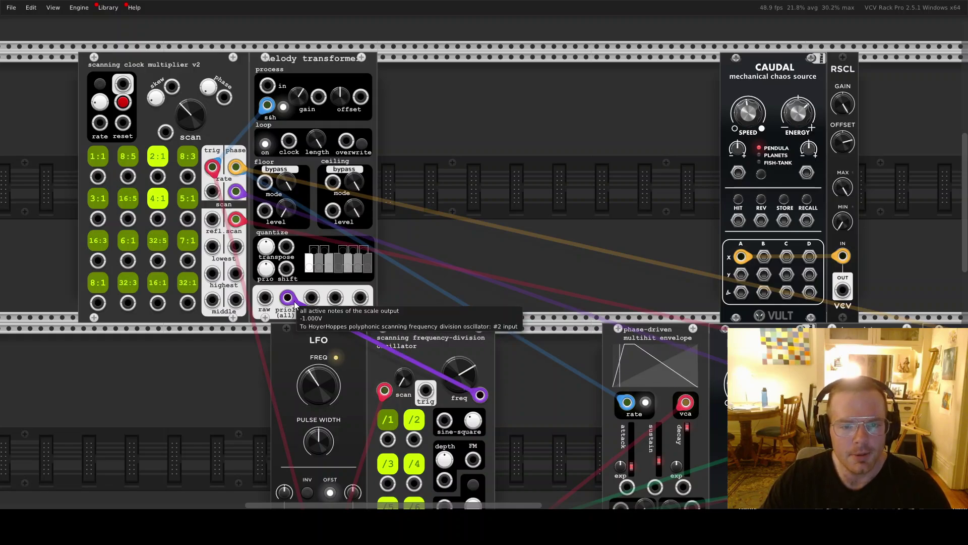
scroll(567, 290, "down", 3)
scroll(567, 290, "down", 4)
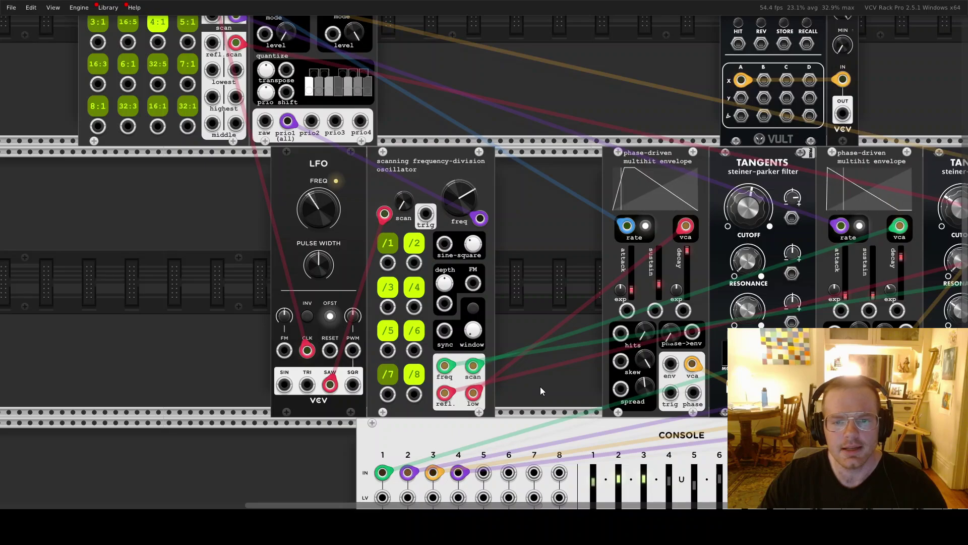
scroll(541, 391, "down", 5)
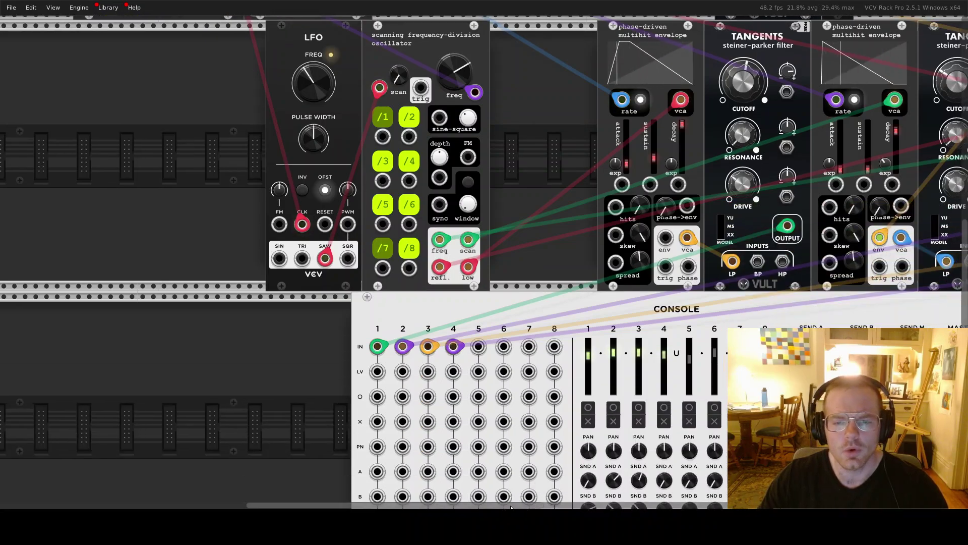
left_click_drag(511, 506, 605, 507)
scroll(398, 382, "up", 2)
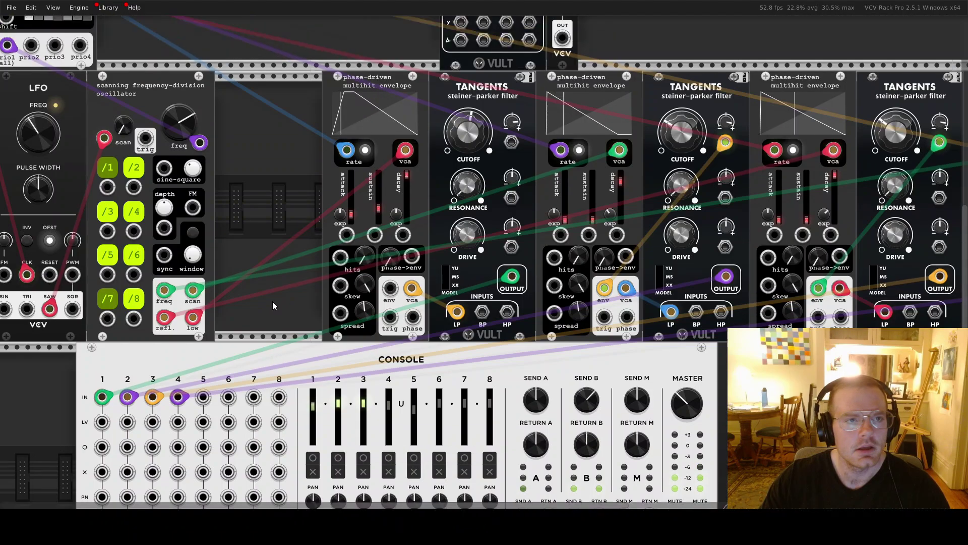
scroll(273, 303, "up", 4)
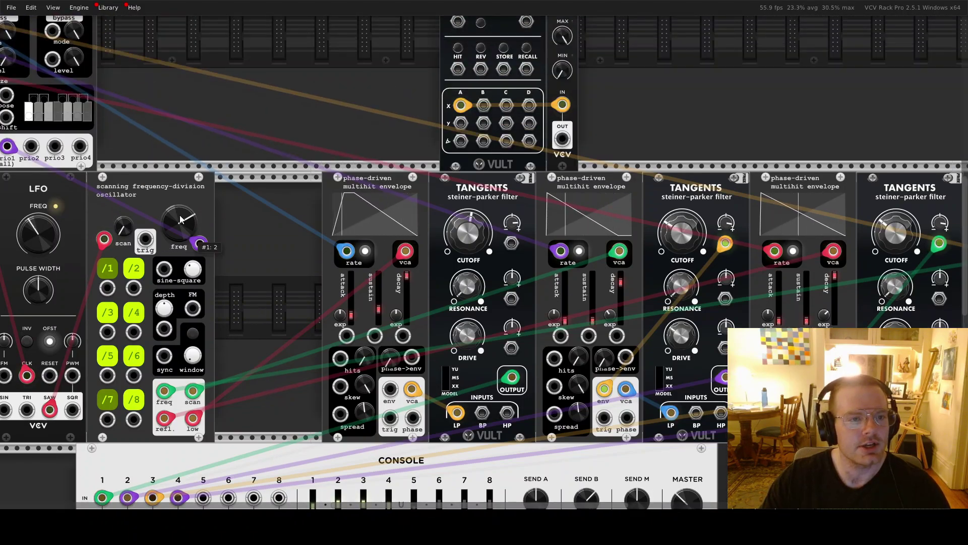
Step: Shift the scanning frequency-division oscillator away from the LFO, and open the saved patch with MIDI-CV and two such oscillators
left_click_drag(159, 194, 216, 204)
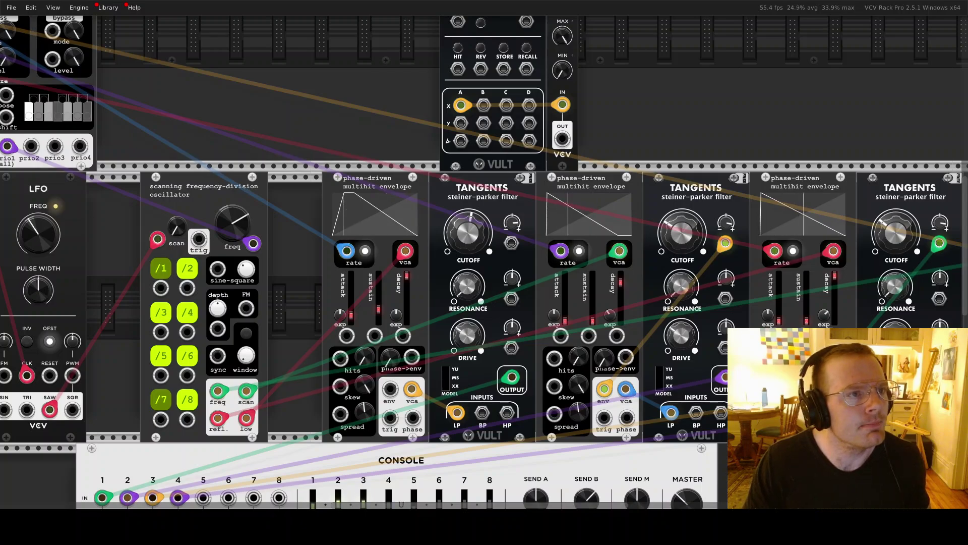
left_click(12, 8)
mouse_move(32, 38)
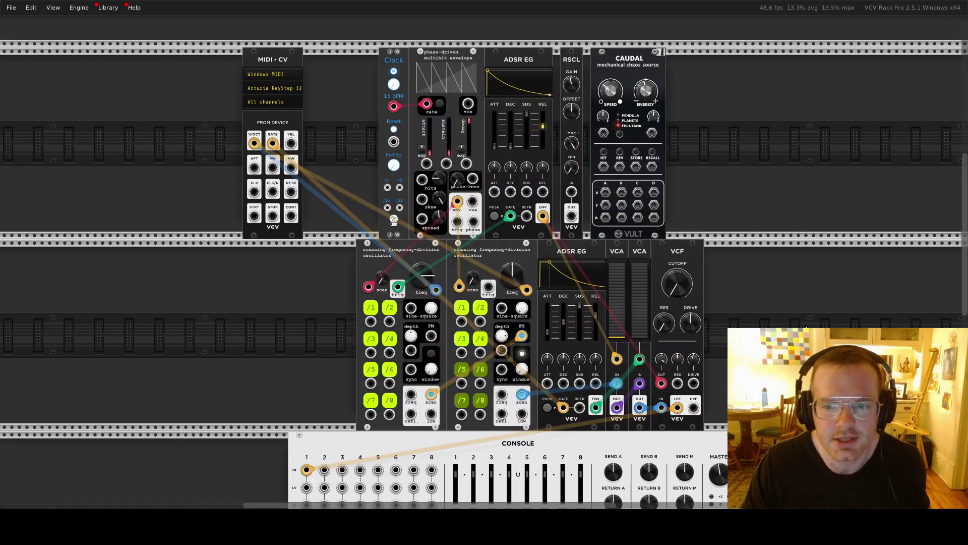
Step: Search the module library for "scope" and add the VCV Scope module to the empty rack space beside the VCF
scroll(805, 328, "down", 4)
right_click(772, 246)
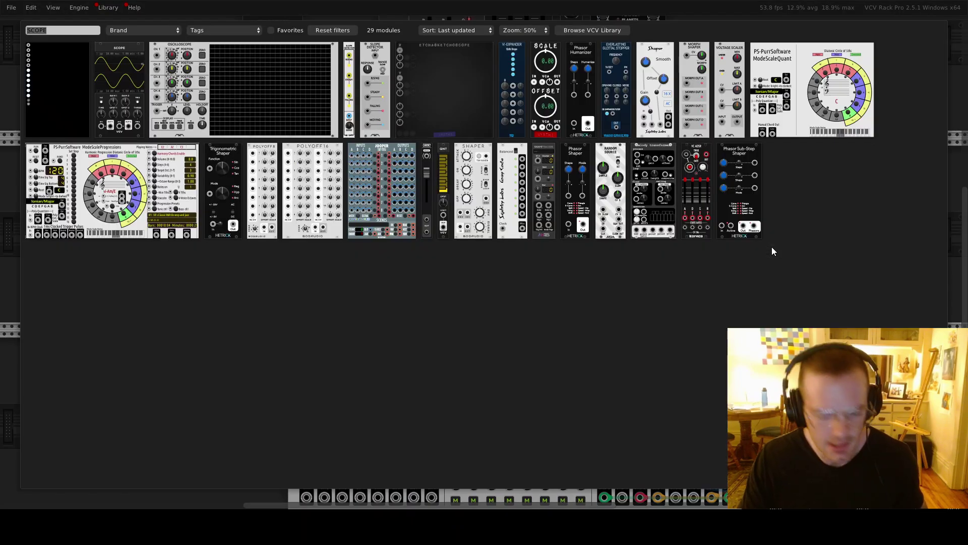
type("s")
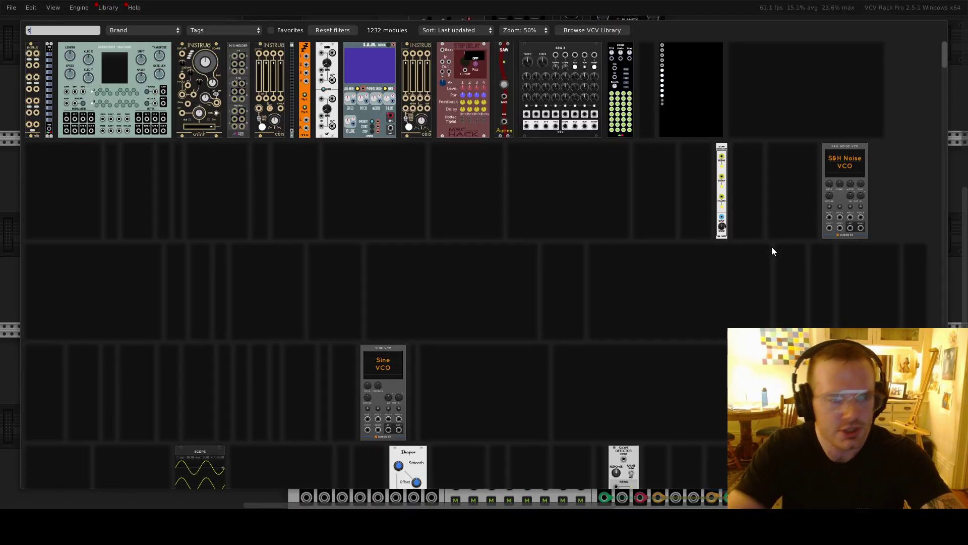
type("cope")
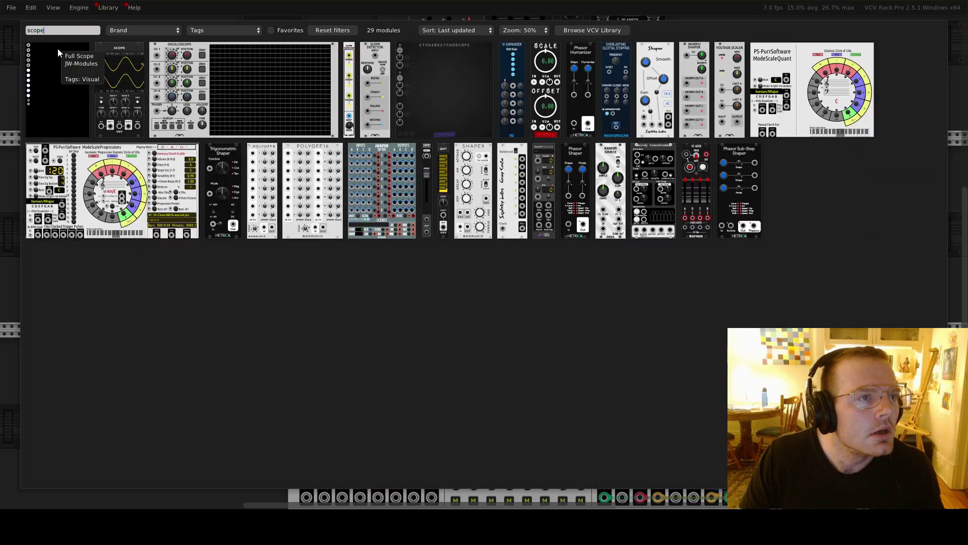
left_click(58, 49)
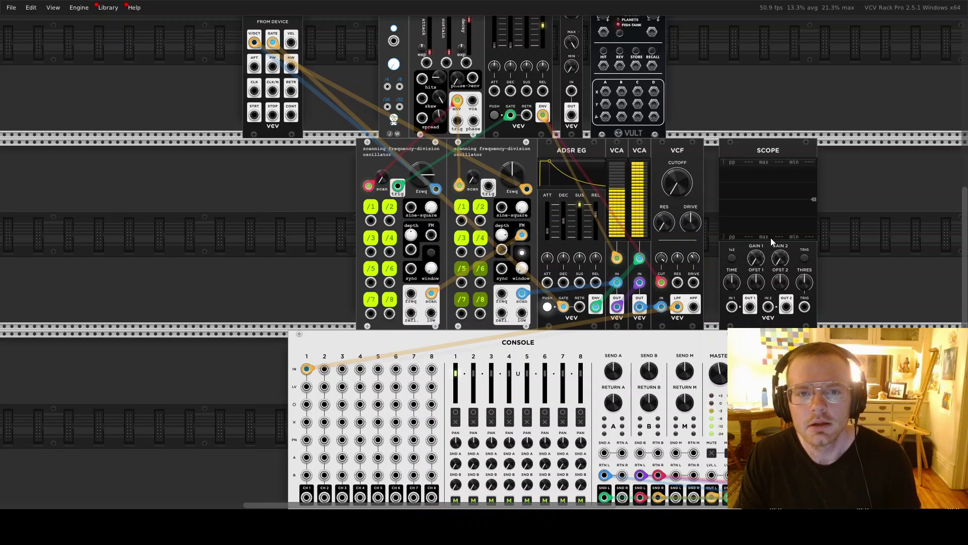
Step: Patch the second oscillator's scan output into the Scope, adjust its depth, and feed the upper ADSR envelope into its depth input
scroll(771, 237, "up", 3)
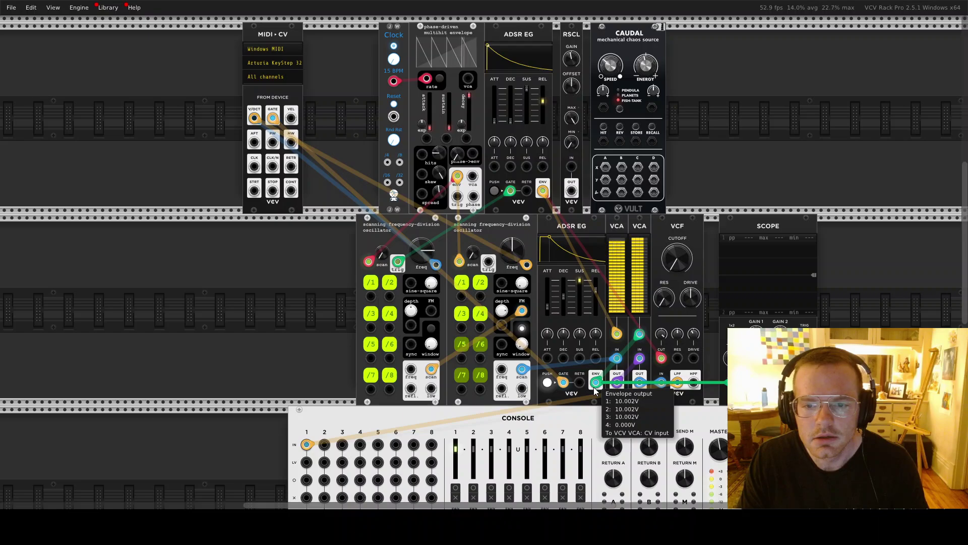
left_click_drag(595, 391, 528, 371)
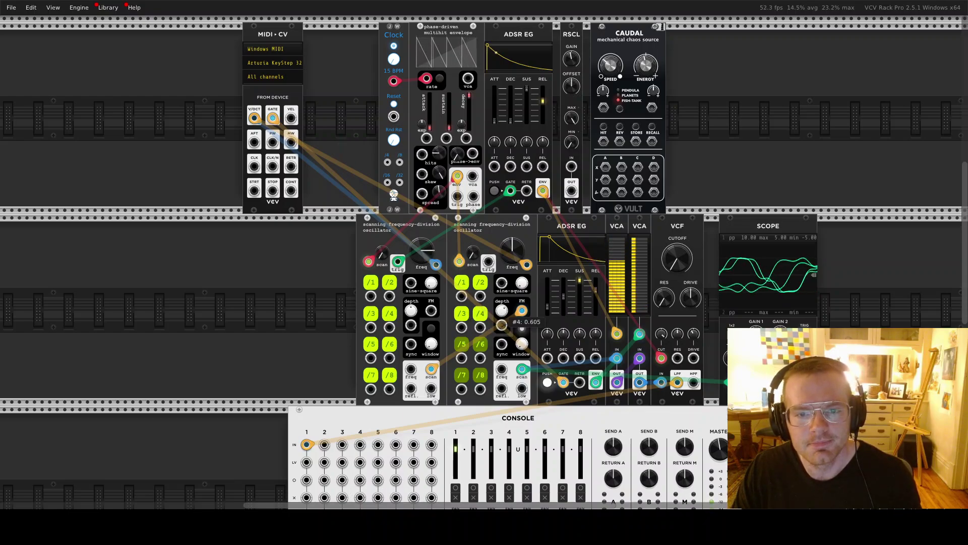
left_click_drag(502, 311, 502, 309)
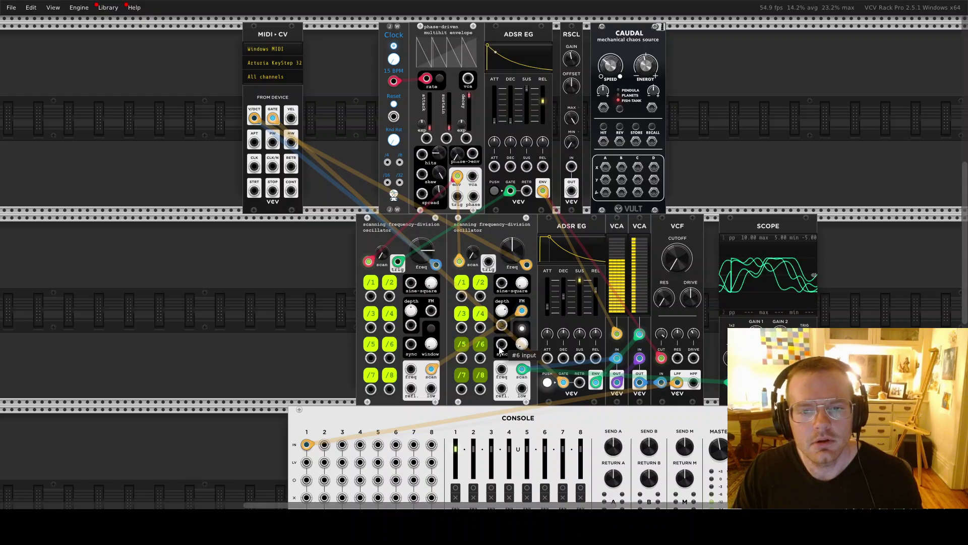
left_click_drag(502, 325, 543, 190)
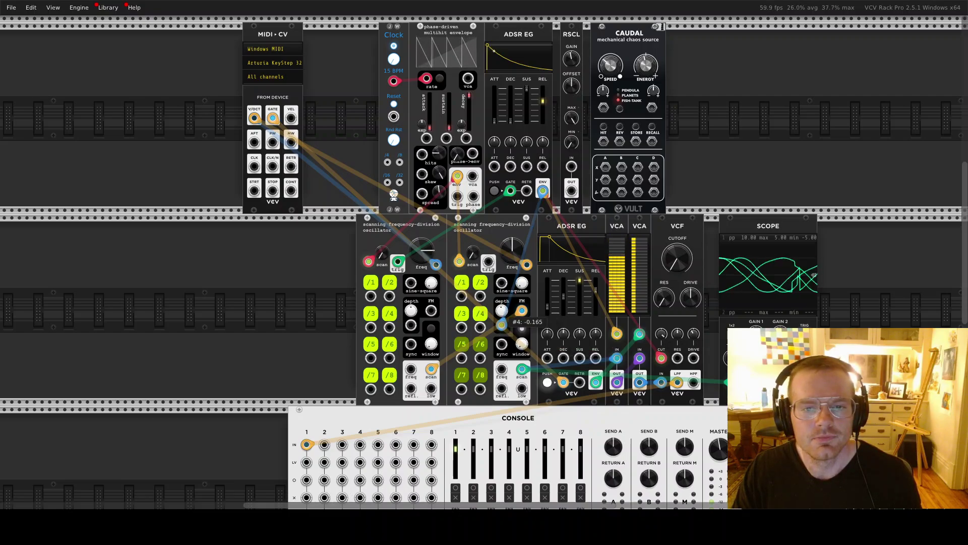
Step: Repeatedly unplug and re-patch the multihit envelope's env output at the second oscillator's scan input to compare the sound
left_click_drag(459, 261, 287, 269)
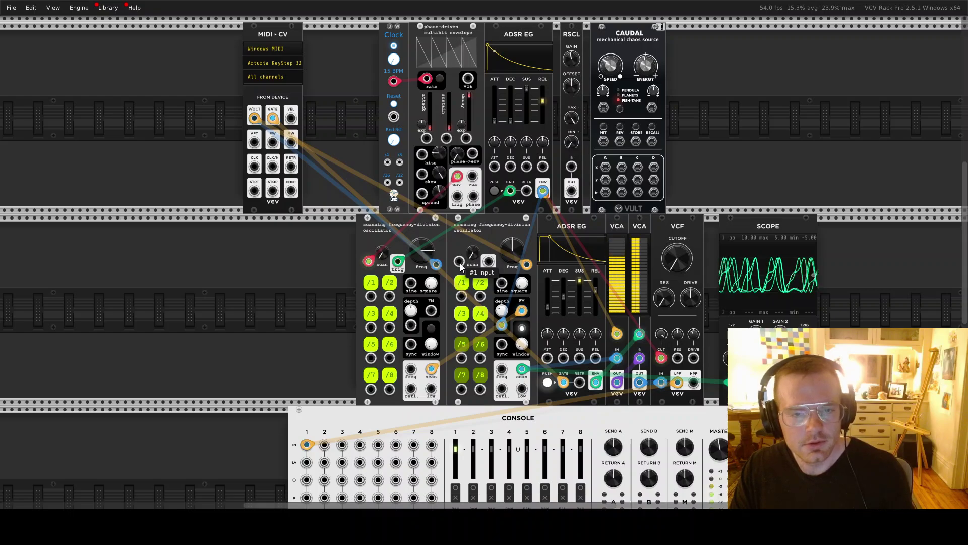
left_click_drag(461, 267, 463, 190)
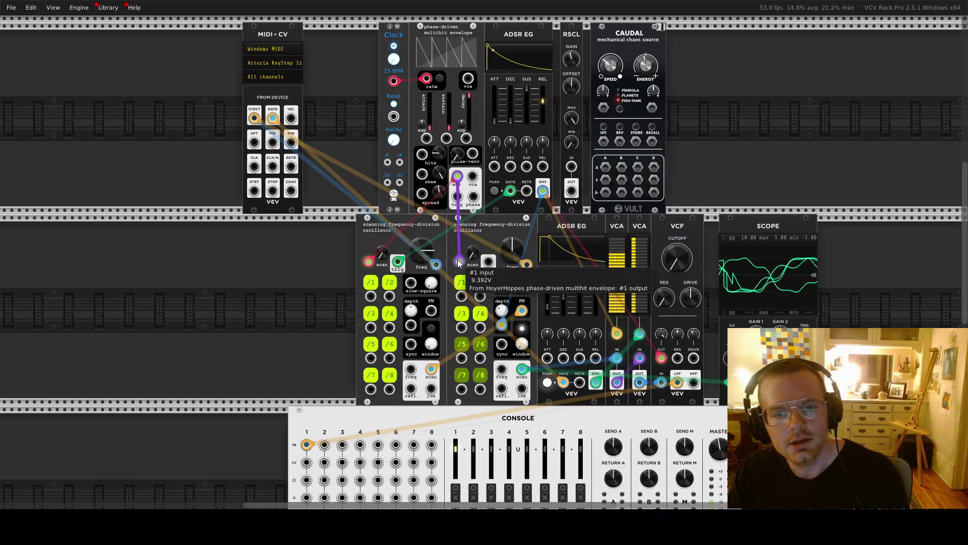
mouse_move(368, 264)
left_mouse_down()
mouse_move(337, 248)
mouse_move(368, 262)
left_mouse_up()
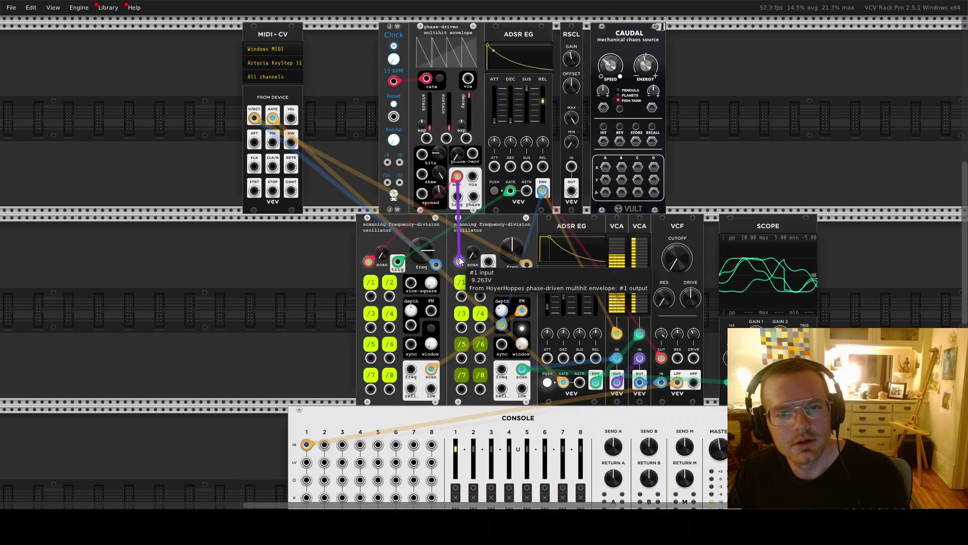
left_click_drag(459, 263, 323, 221)
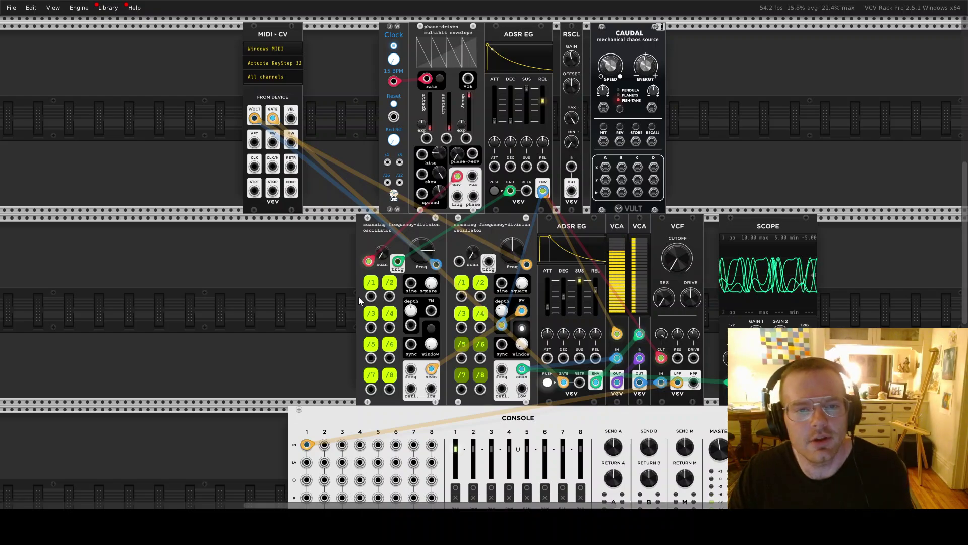
left_click_drag(459, 262, 457, 177)
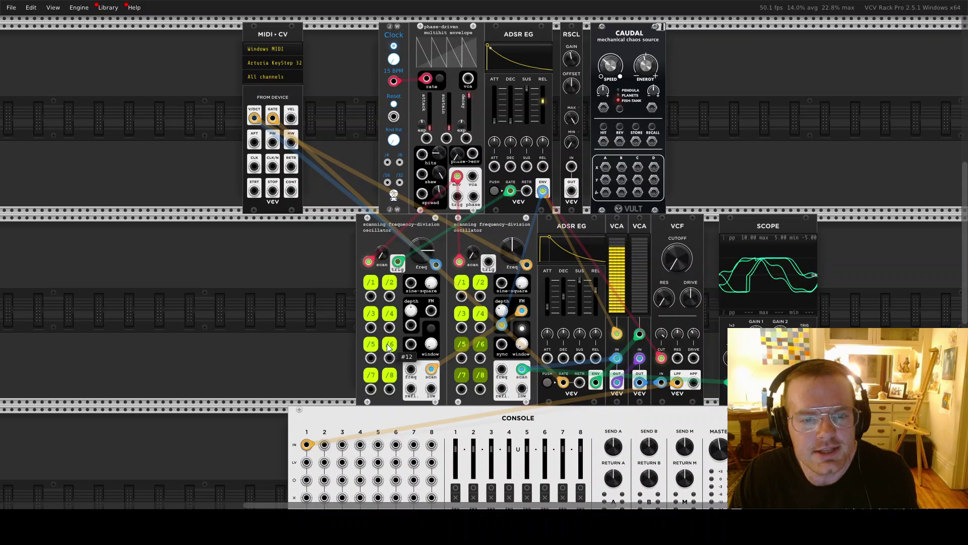
Step: Adjust the skew of the phase-driven multihit envelope so its repeated ramps rise instead of fall
mouse_move(433, 262)
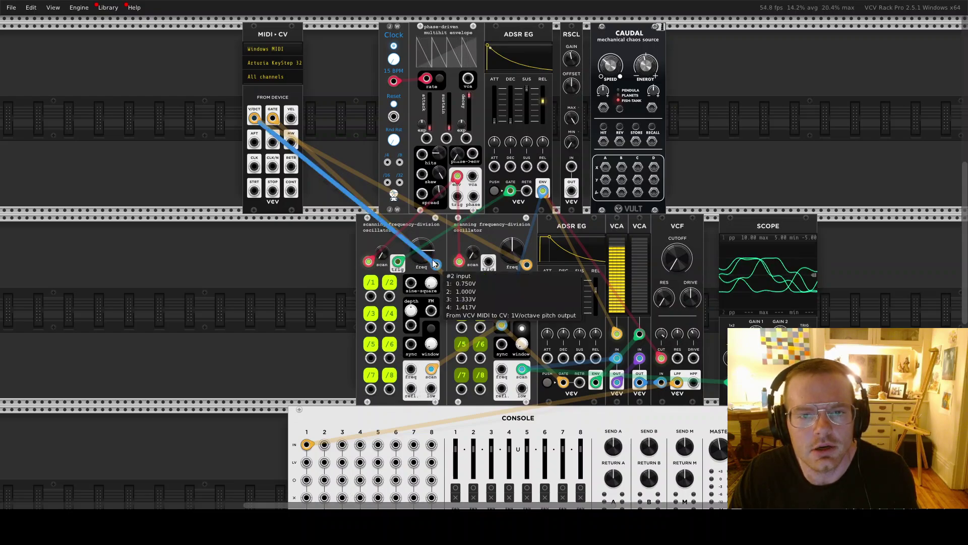
mouse_move(542, 192)
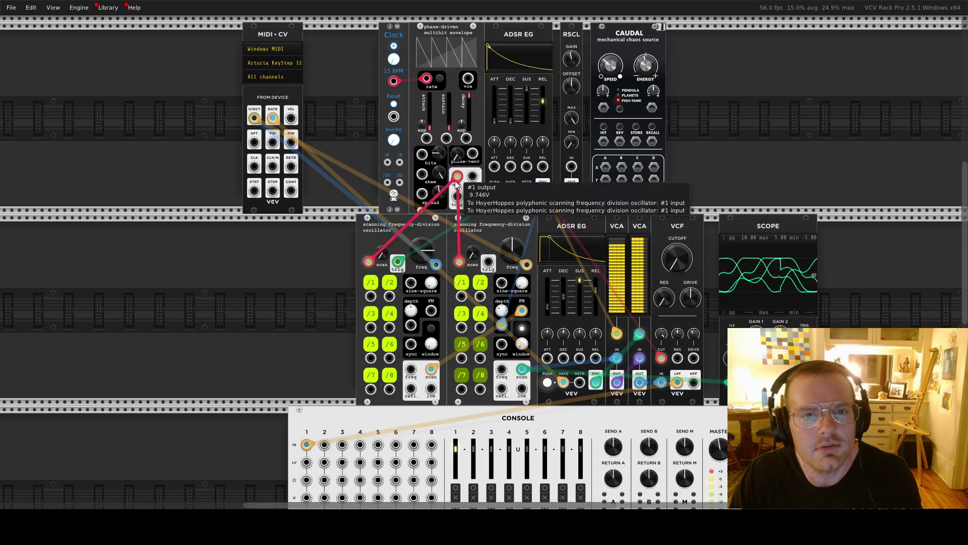
left_click_drag(438, 174, 438, 228)
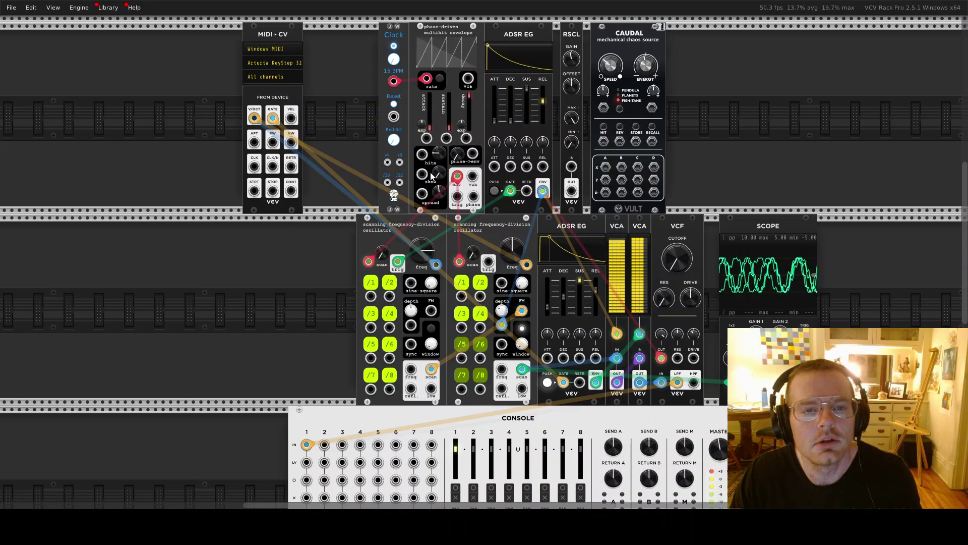
Step: Switch off divisions /3, /6, /7 and /8 on the first scanning frequency-division oscillator
left_click(389, 345)
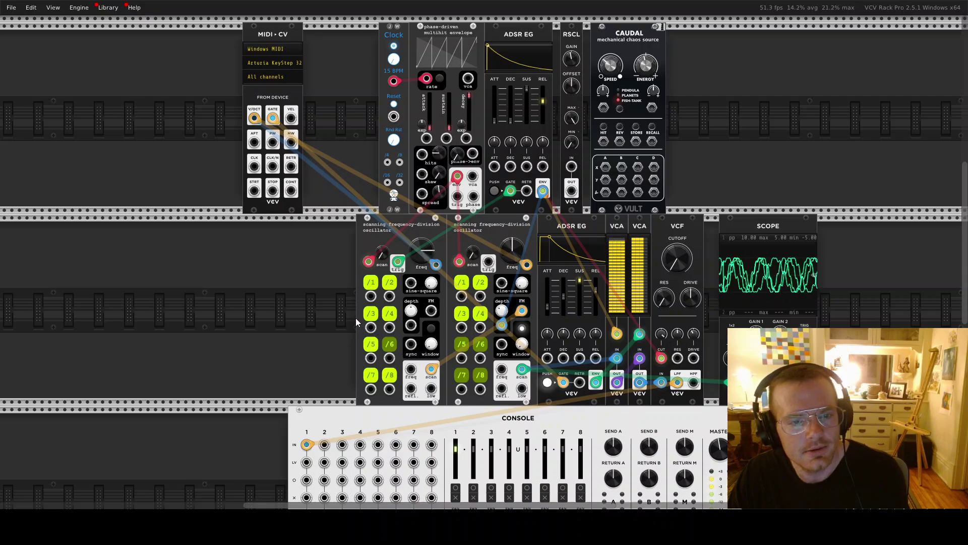
left_click(371, 314)
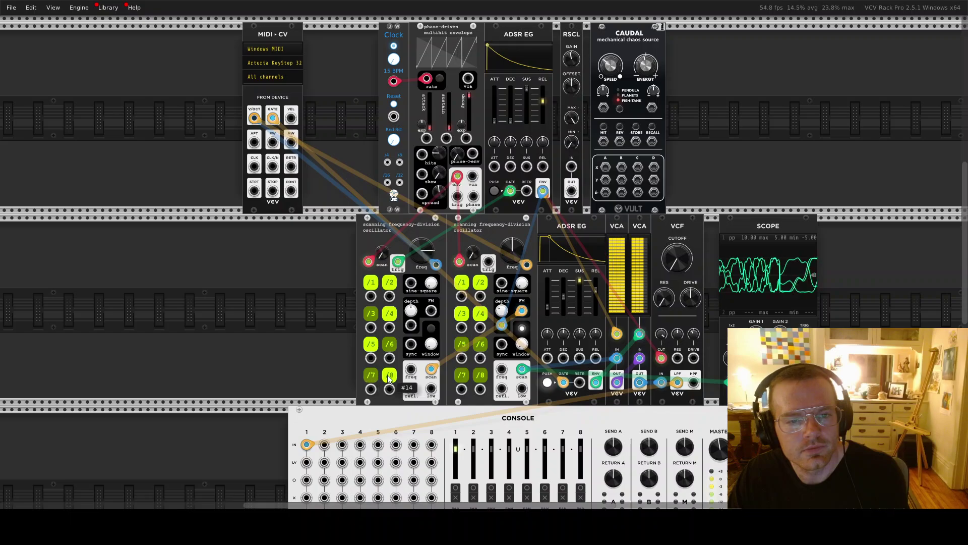
left_click(389, 375)
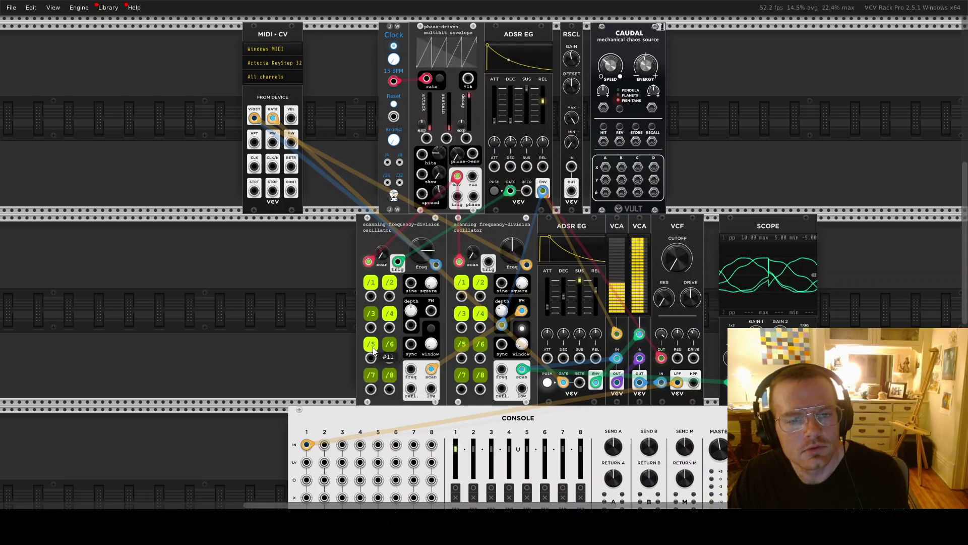
Step: Return the multihit envelope's skew to falling ramps and leave only divisions /1 to /4 active on the first oscillator
left_click_drag(438, 173, 438, 173)
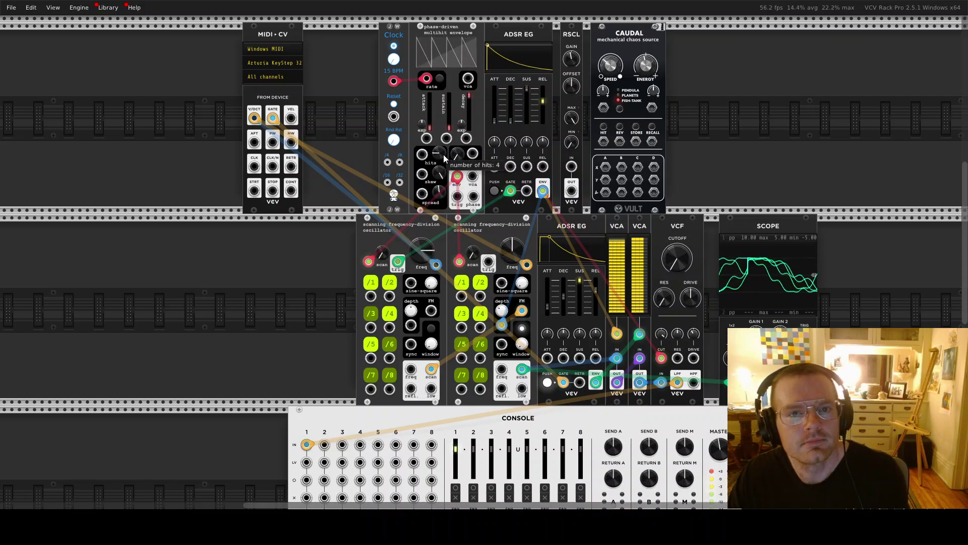
left_click(370, 315)
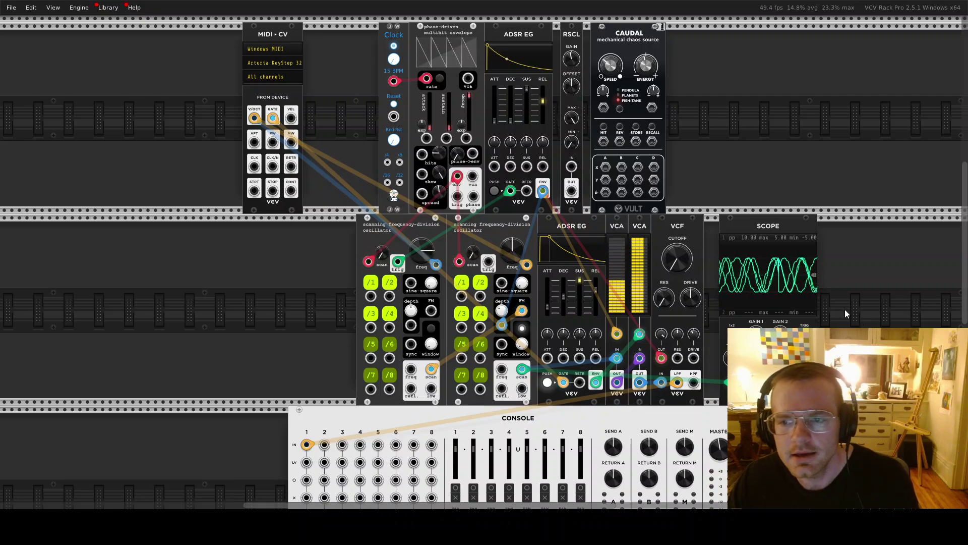
Step: Set the MIDI to CV module's polyphony channels to Monophonic
right_click(268, 94)
mouse_move(332, 252)
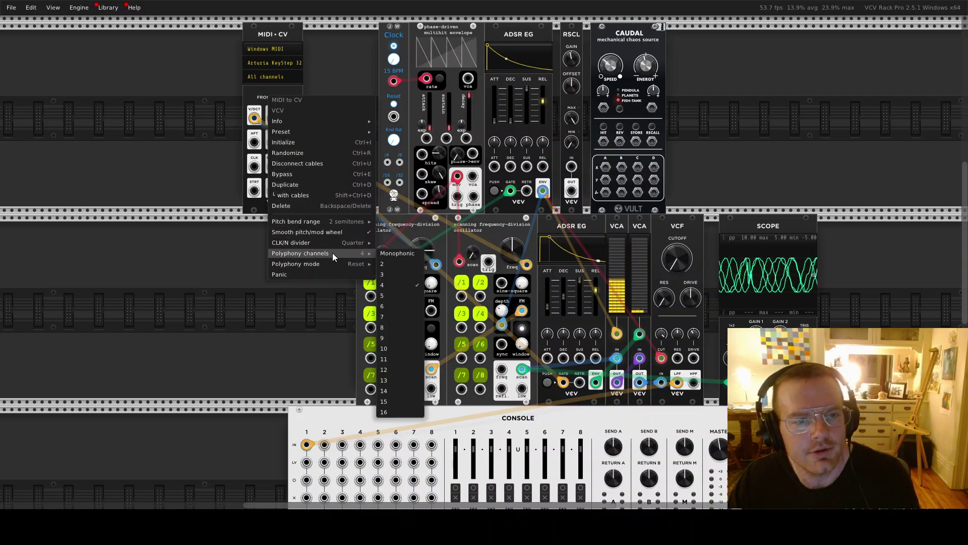
left_click(405, 253)
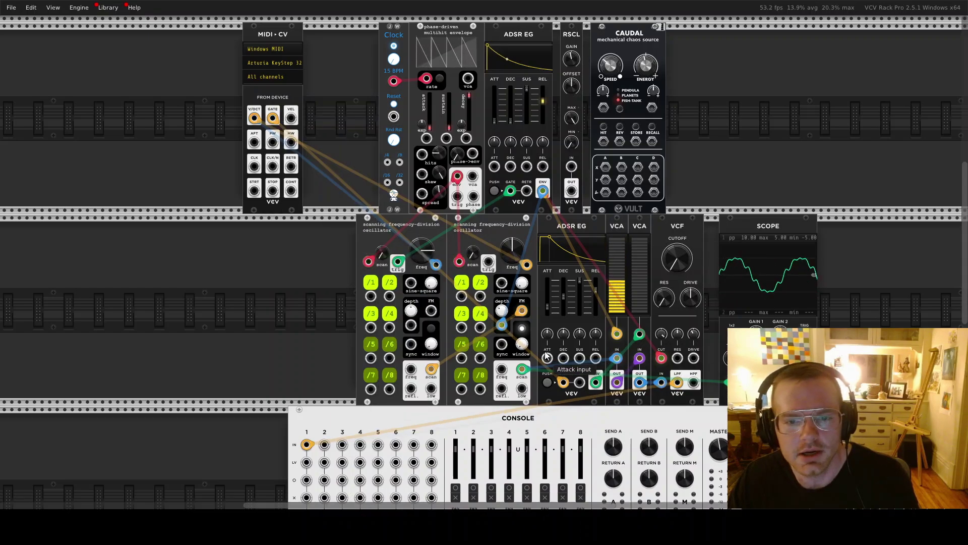
Step: Unplug the second oscillator's scan cable and patch the first oscillator's freq output into the second oscillator's sync input
mouse_move(502, 315)
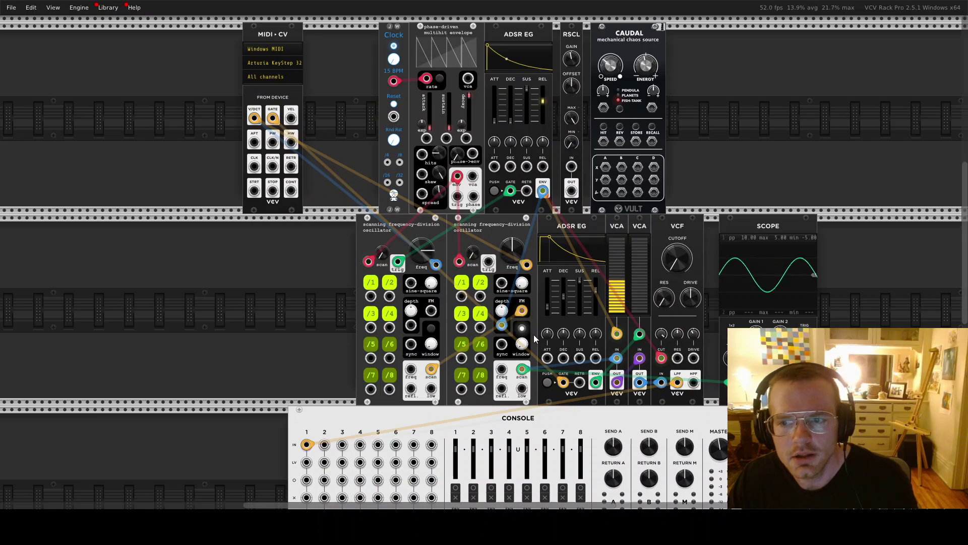
mouse_move(402, 268)
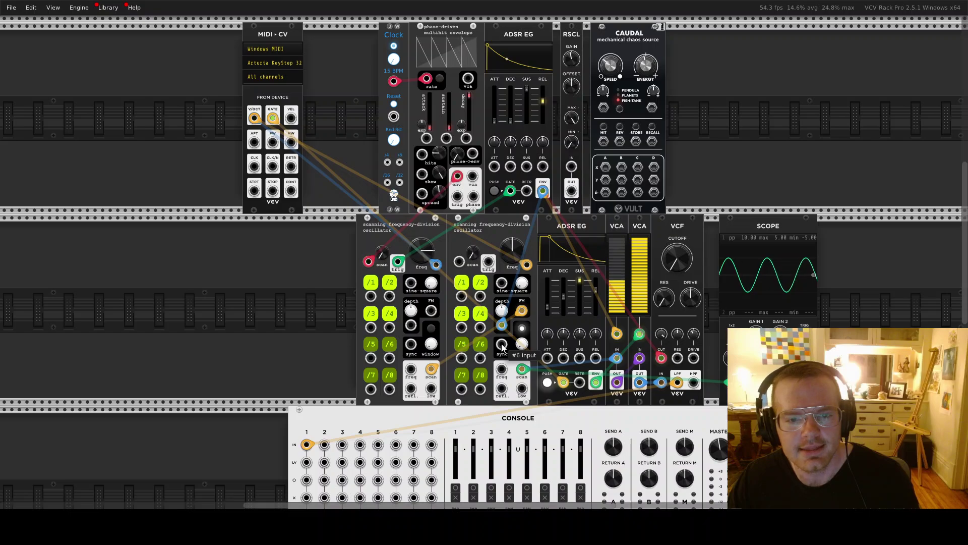
left_click_drag(501, 344, 410, 371)
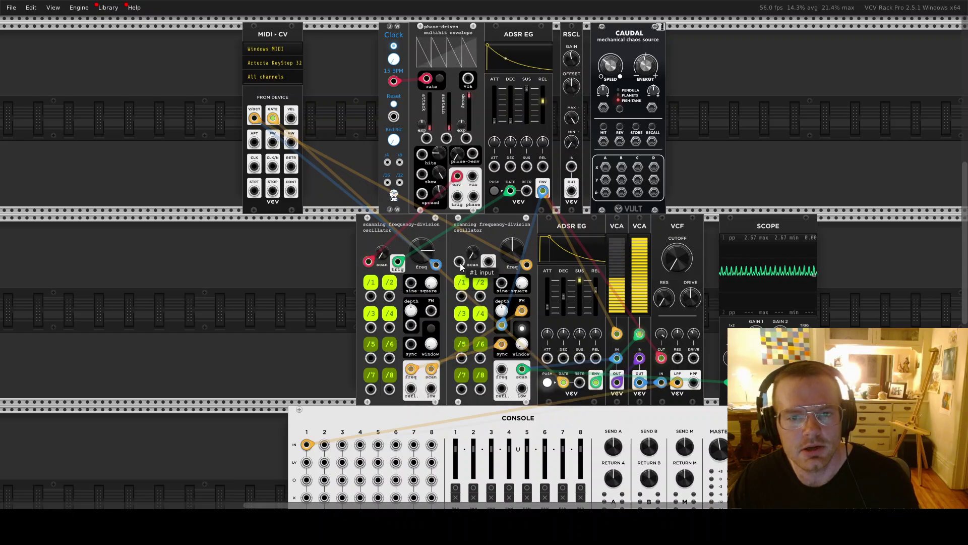
Step: Set the second oscillator's frequency knob to 1, and sweep it up to about 2.08
right_click(516, 253)
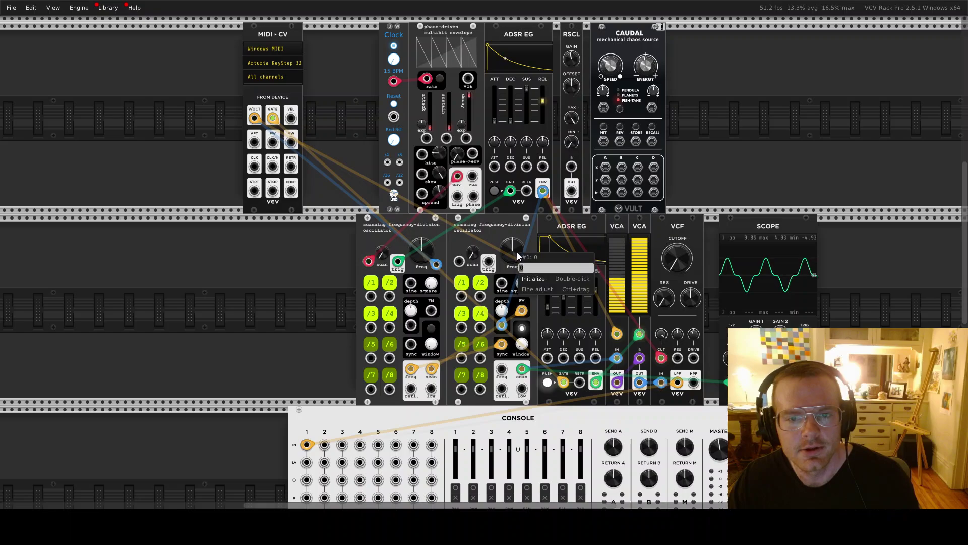
type("1")
key("Return")
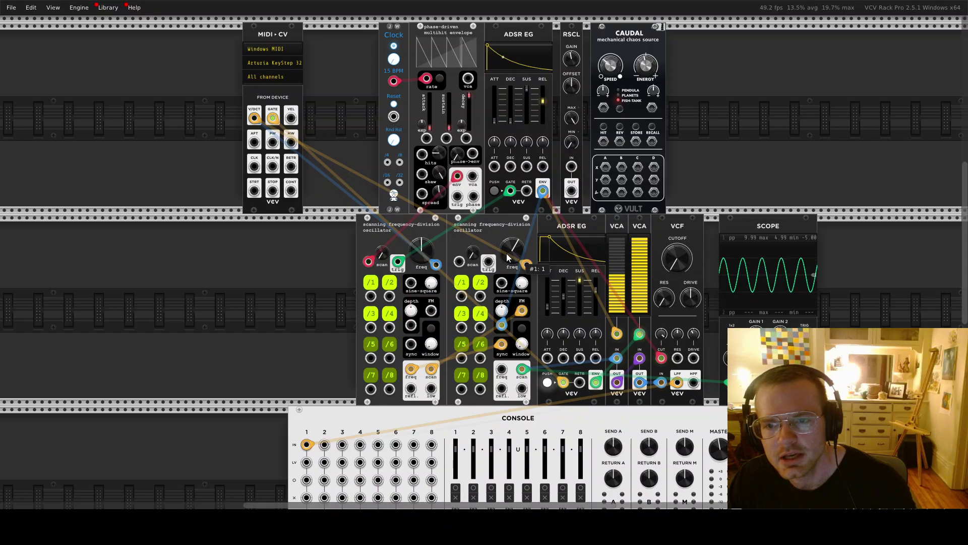
left_click_drag(506, 253, 506, 212)
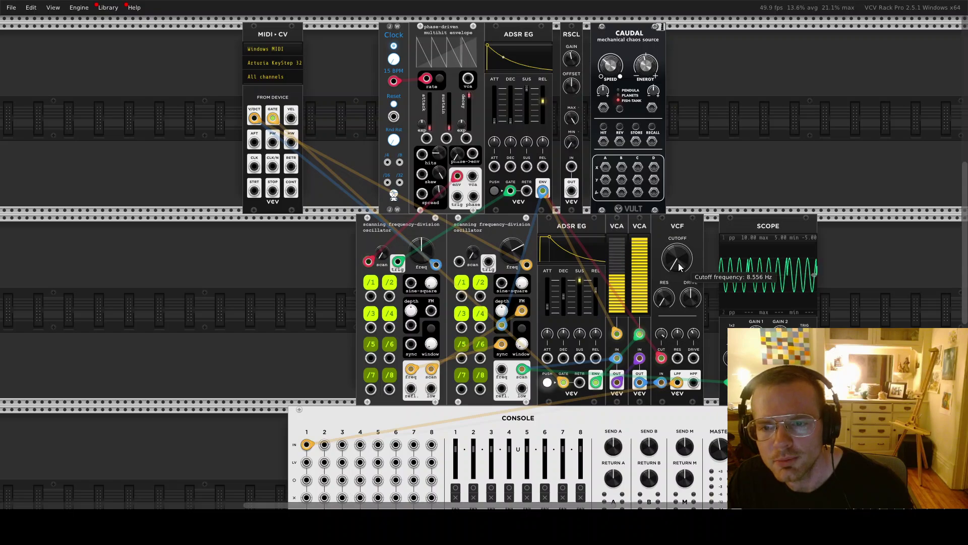
Step: Raise the VCF cutoff, and lower the second oscillator's frequency slightly while toggling its smooth-sync window
left_click_drag(677, 259, 677, 227)
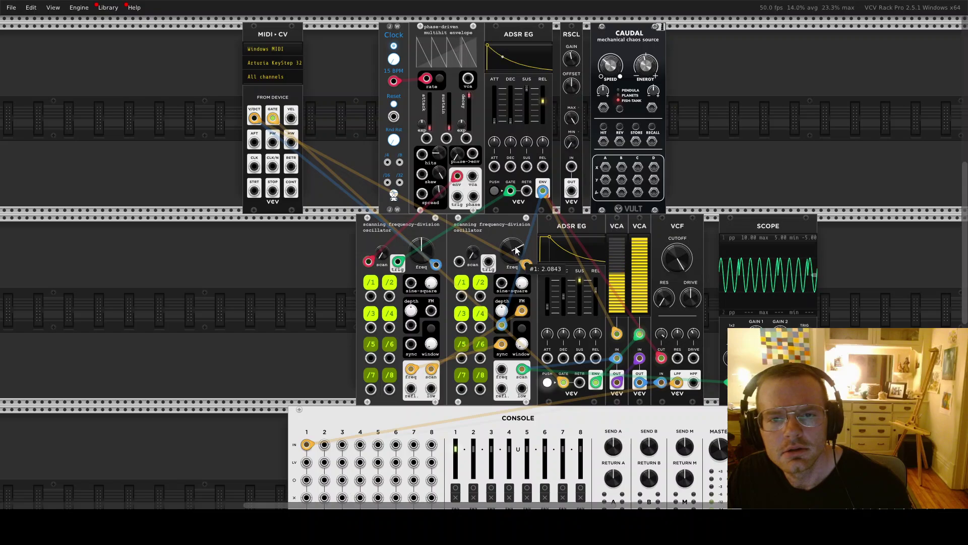
left_click_drag(516, 250, 516, 270)
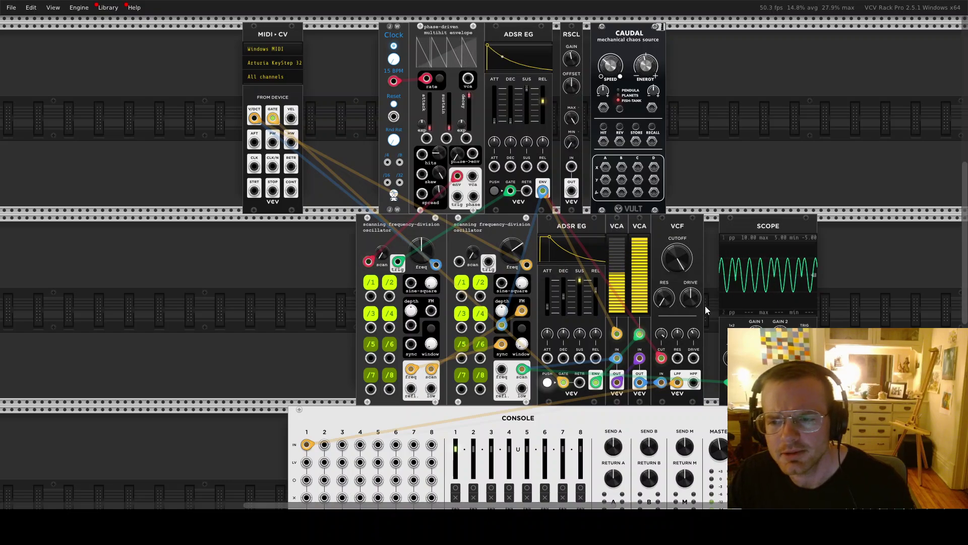
left_click(522, 329)
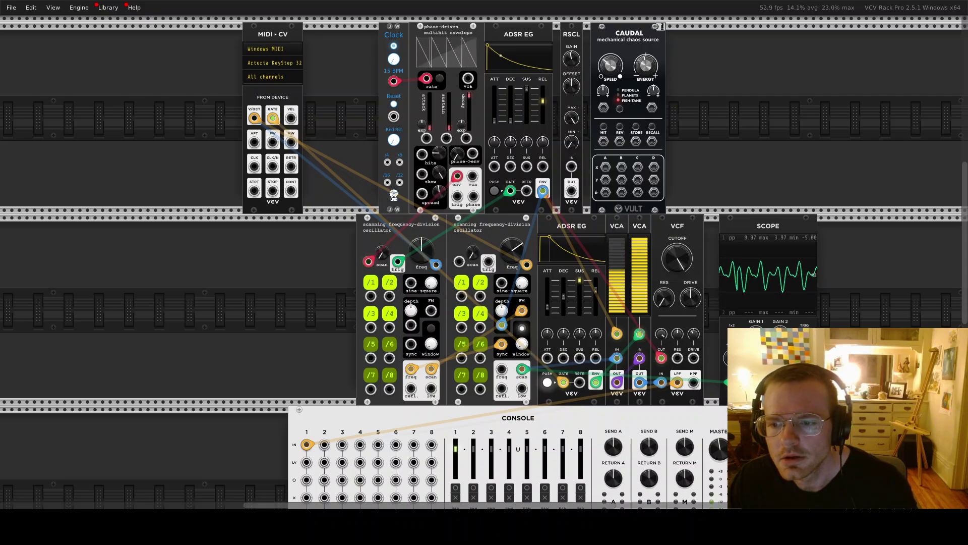
Step: Patch the first oscillator's freq output into the Scope as a second trace and vary the second oscillator's windowing depth
left_click_drag(747, 383, 411, 370)
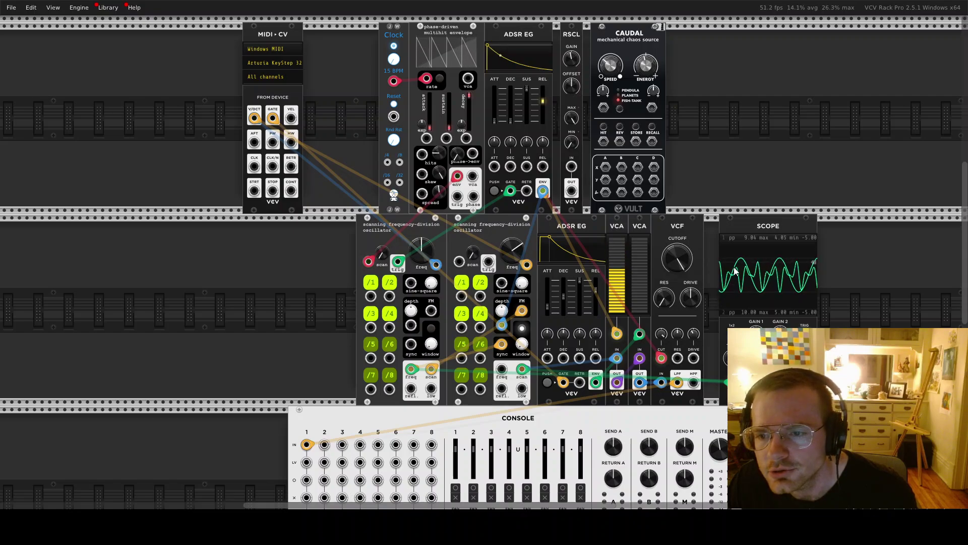
mouse_move(513, 263)
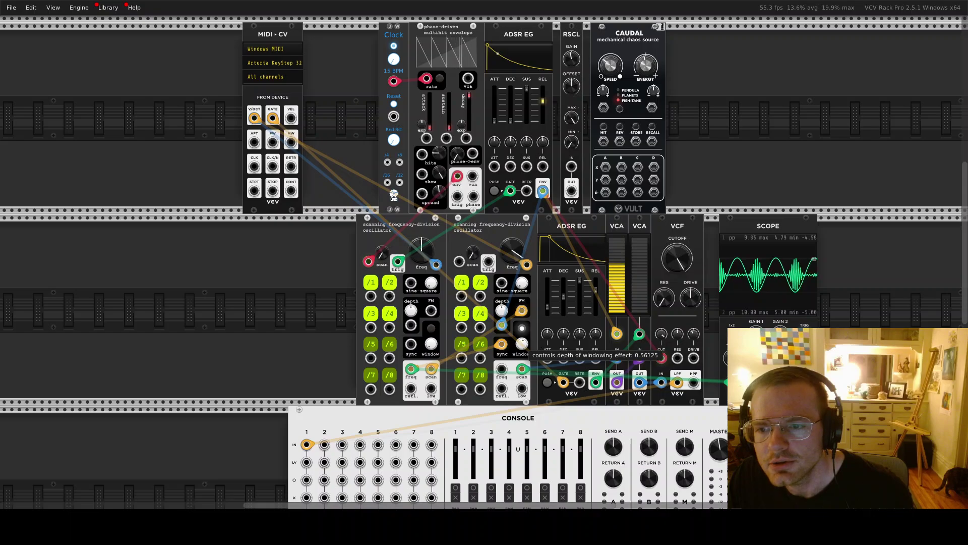
left_click_drag(522, 343, 522, 359)
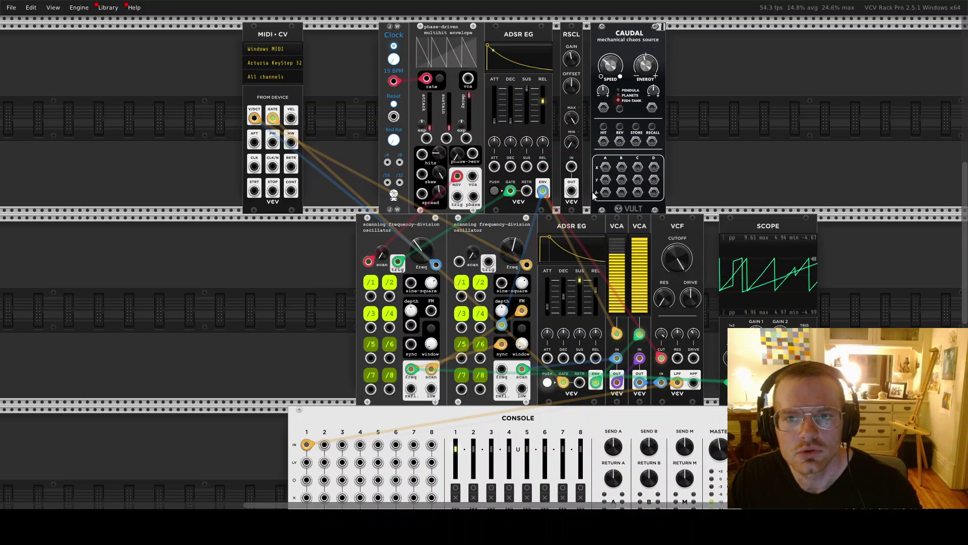
Step: Try modulating the second oscillator's frequency with Caudal's BX output, and unplug that cable again
left_click_drag(621, 167, 527, 264)
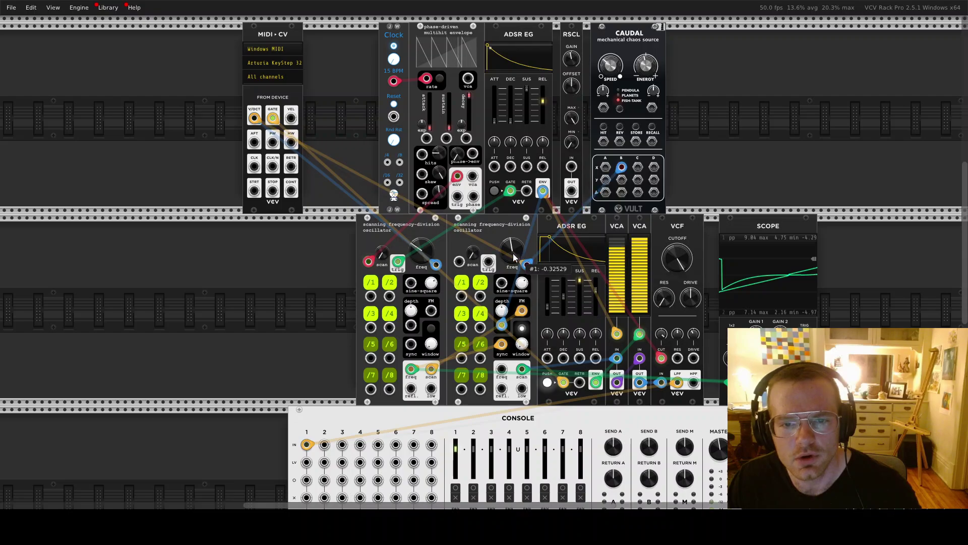
mouse_move(528, 265)
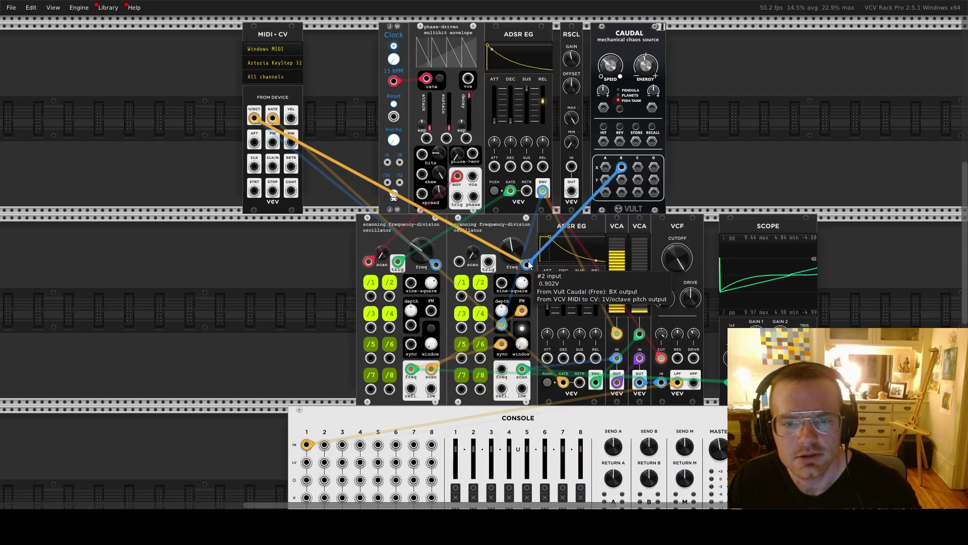
left_click_drag(528, 265, 934, 157)
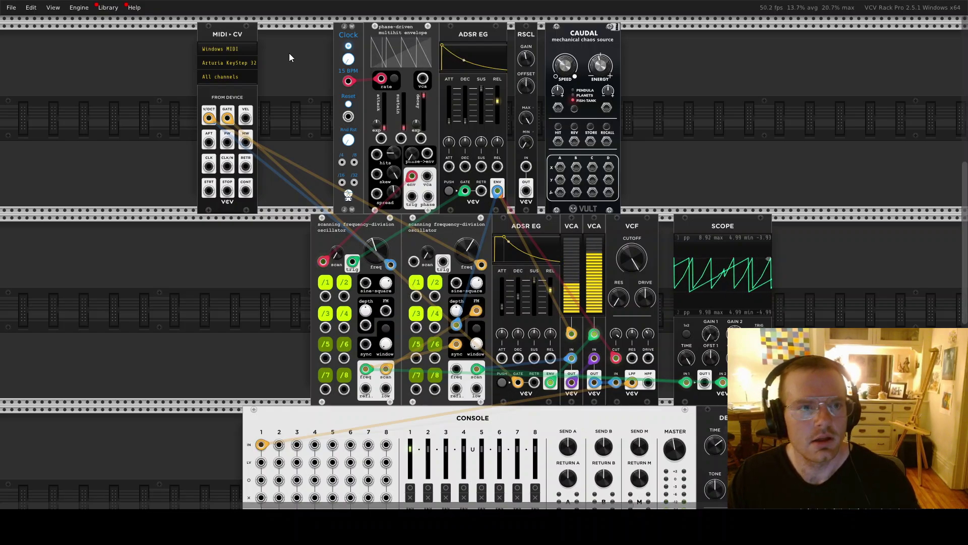
Step: Set the MIDI to CV module's polyphony channels to 4
right_click(239, 94)
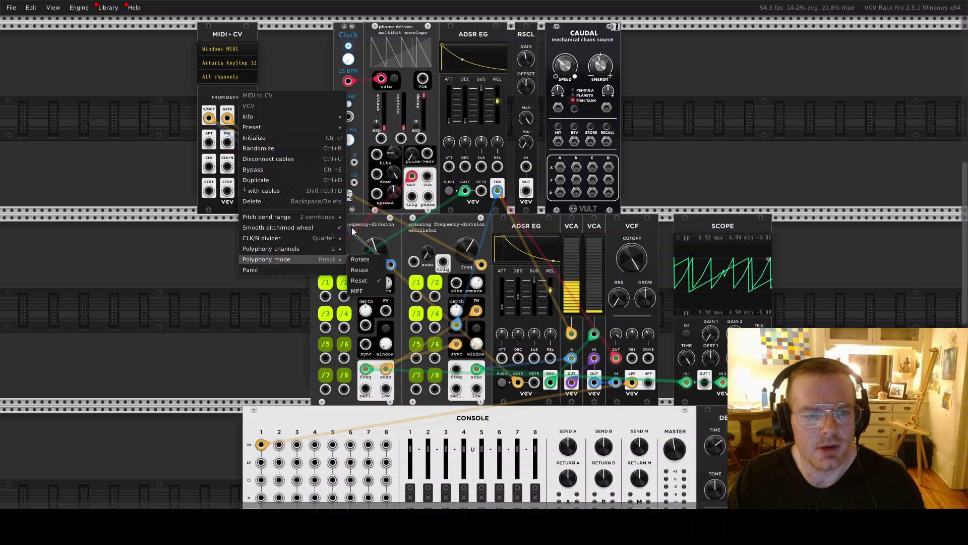
mouse_move(332, 248)
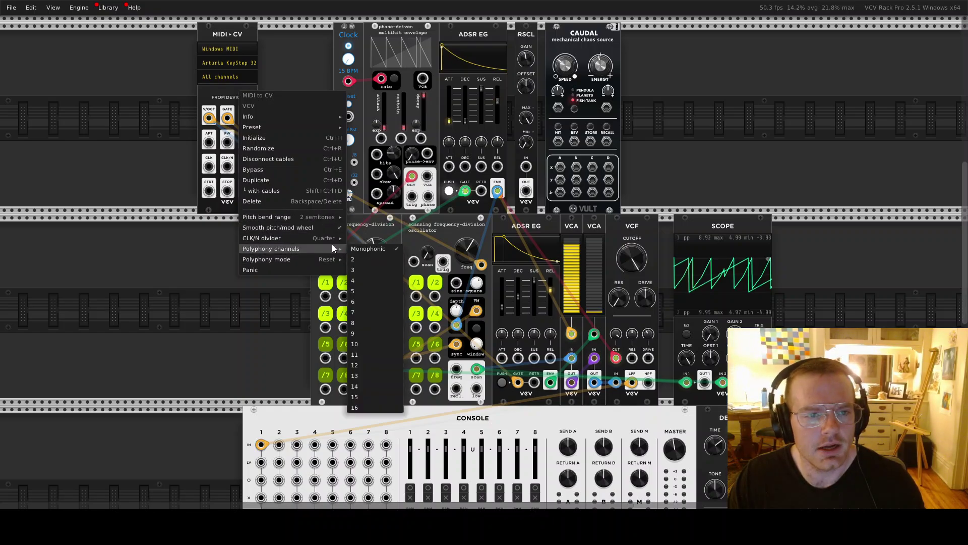
left_click(374, 280)
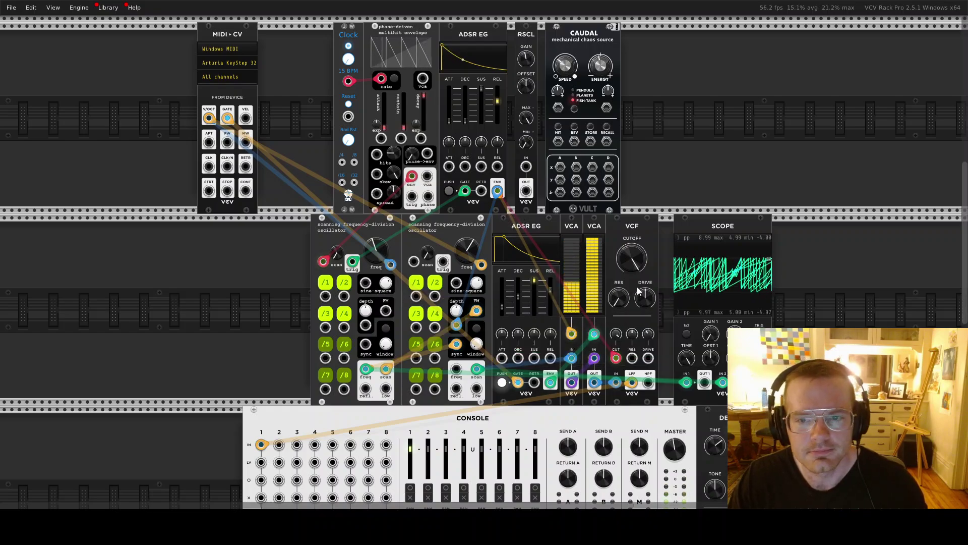
Step: Lower the VCF cutoff and patch the multihit envelope's env output into the second oscillator's scan input
mouse_move(625, 301)
left_click_drag(641, 265, 642, 300)
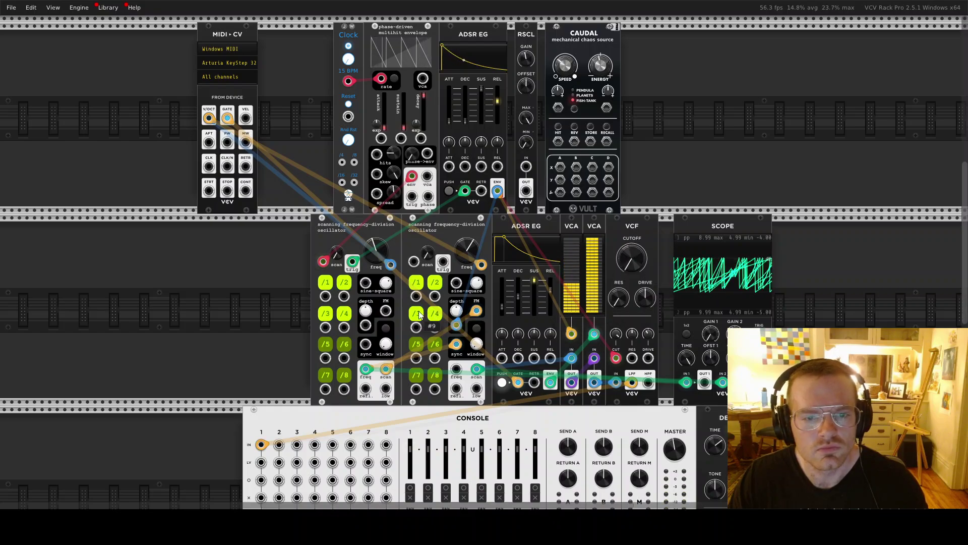
mouse_move(386, 282)
left_click_drag(413, 262, 412, 177)
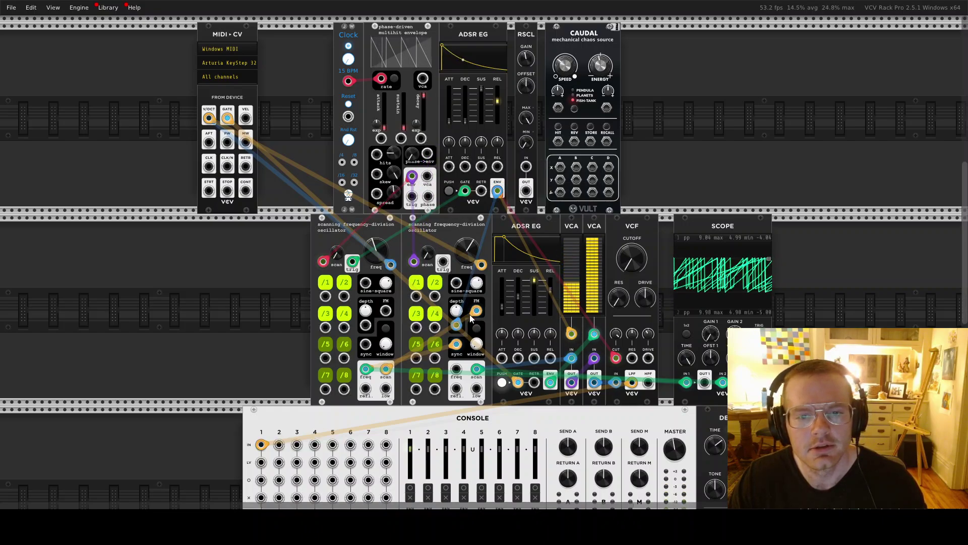
Step: Raise the second oscillator's FM depth to 0.505 and enable its window for smooth sync
mouse_move(461, 311)
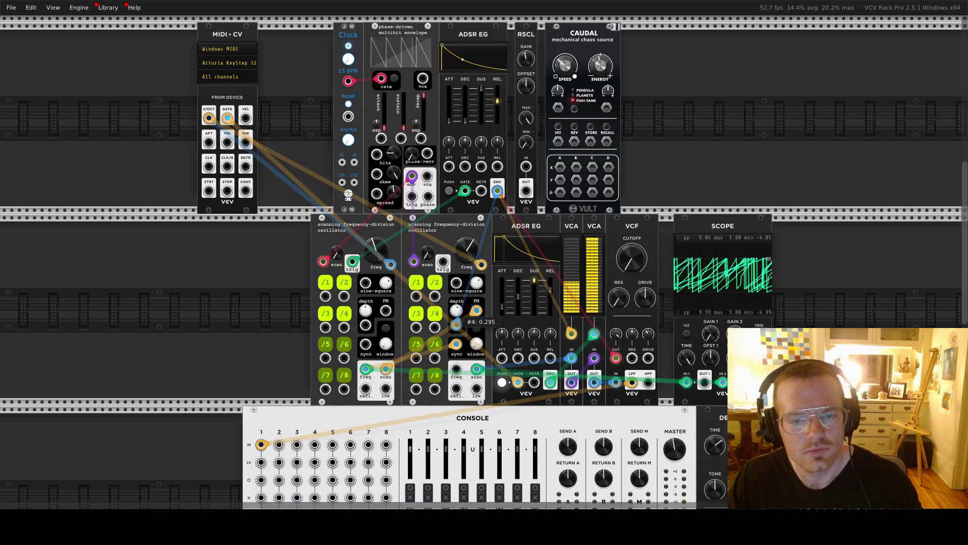
mouse_move(462, 310)
left_mouse_down()
mouse_move(461, 300)
mouse_move(462, 317)
left_mouse_up()
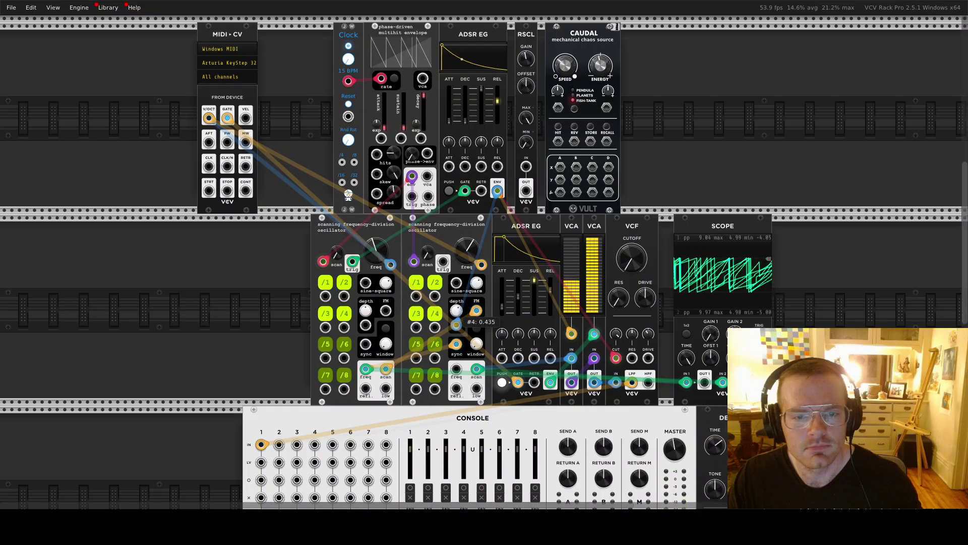
left_click_drag(476, 283, 477, 300)
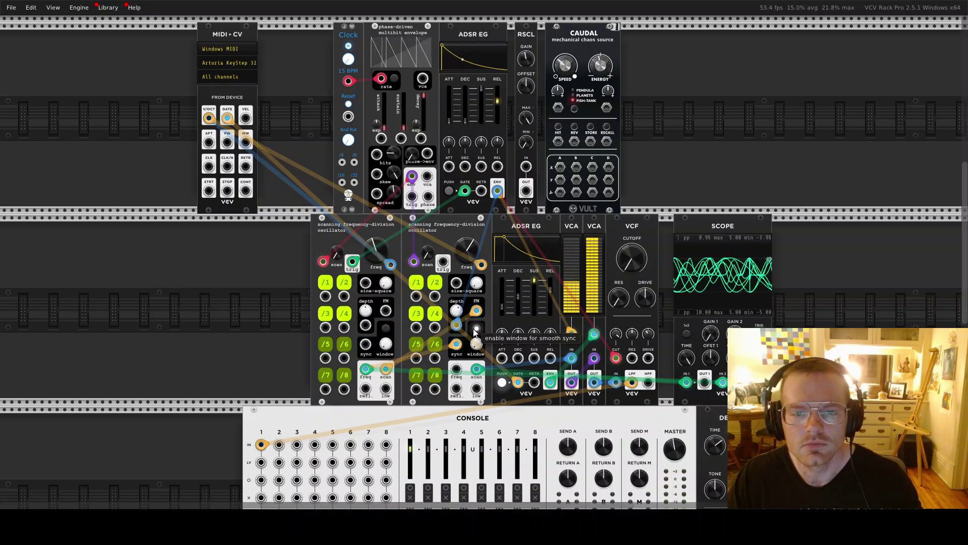
mouse_move(455, 316)
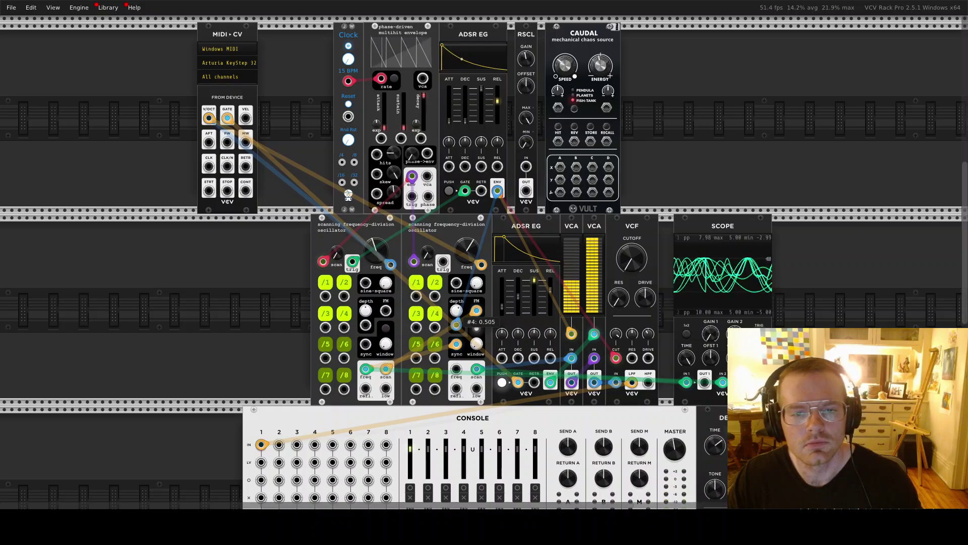
Step: Switch on divisions /5 to /8 on both scanning frequency-division oscillators
left_click_drag(456, 324, 441, 321)
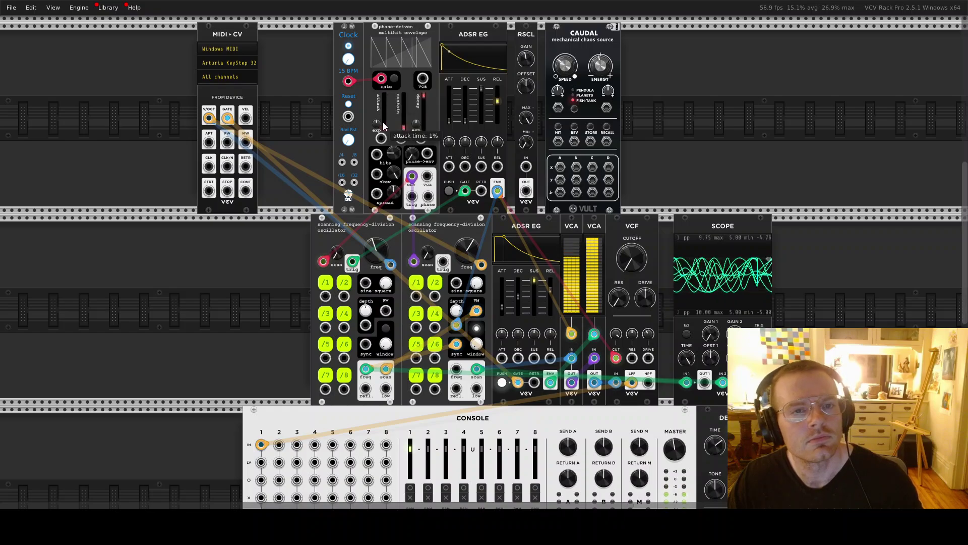
mouse_move(396, 158)
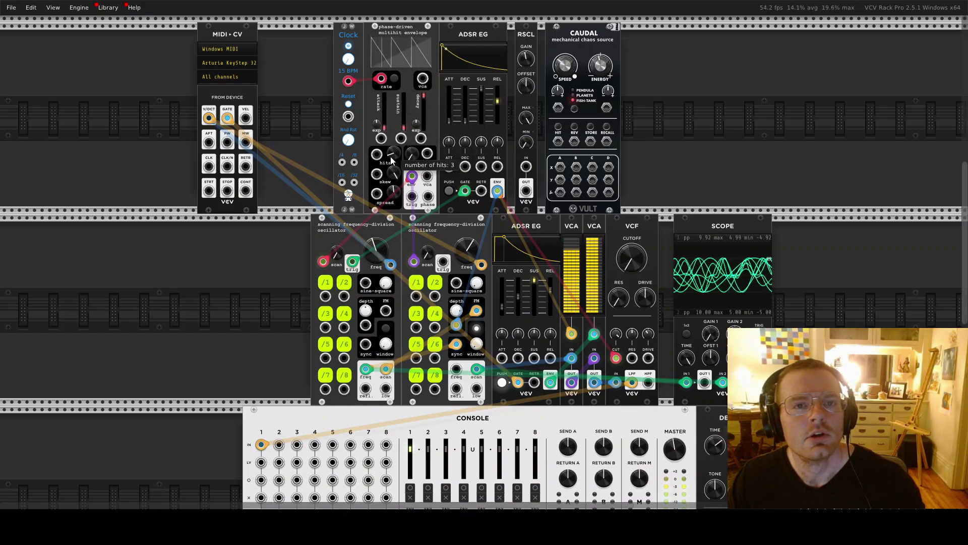